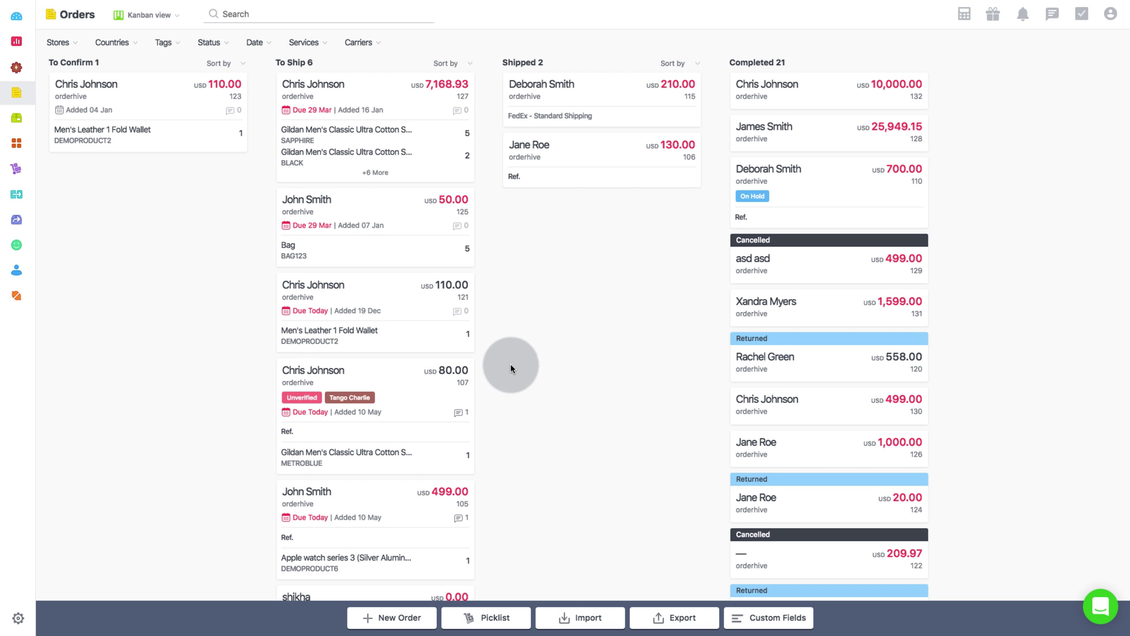
{"action": "left_click", "coordinate": [570, 99]}
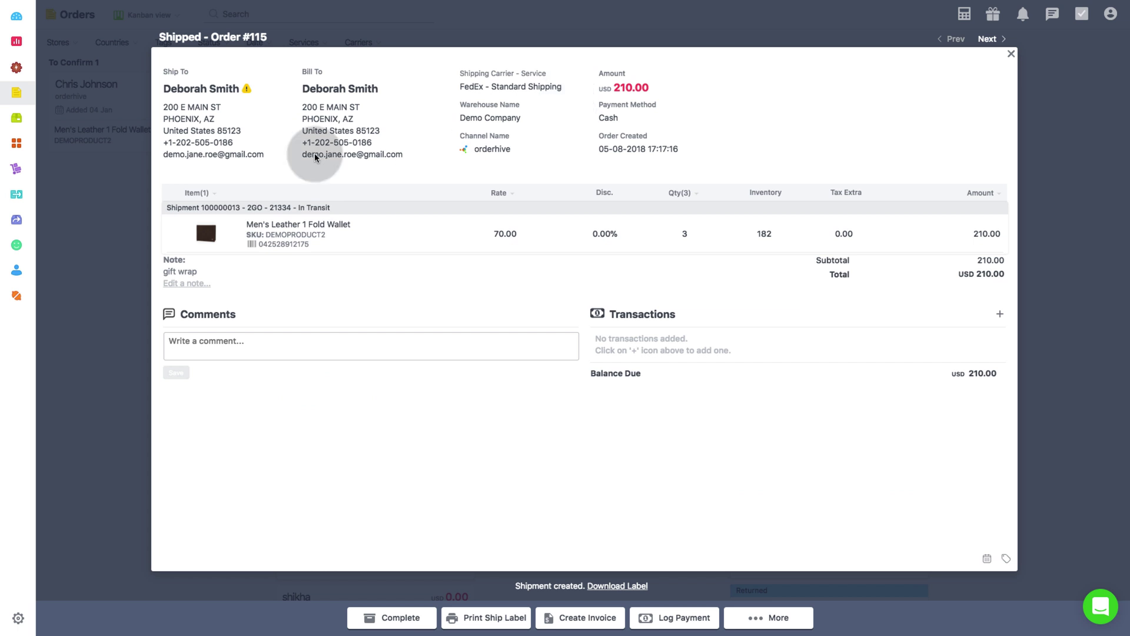
{"action": "left_click", "coordinate": [428, 210]}
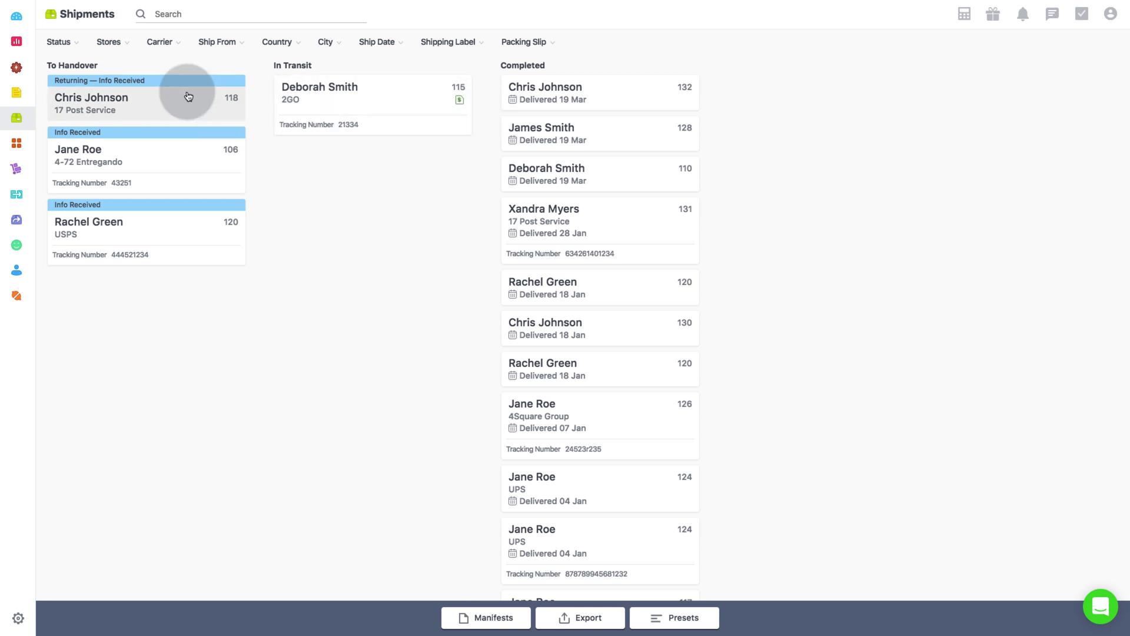
{"action": "left_click", "coordinate": [347, 96]}
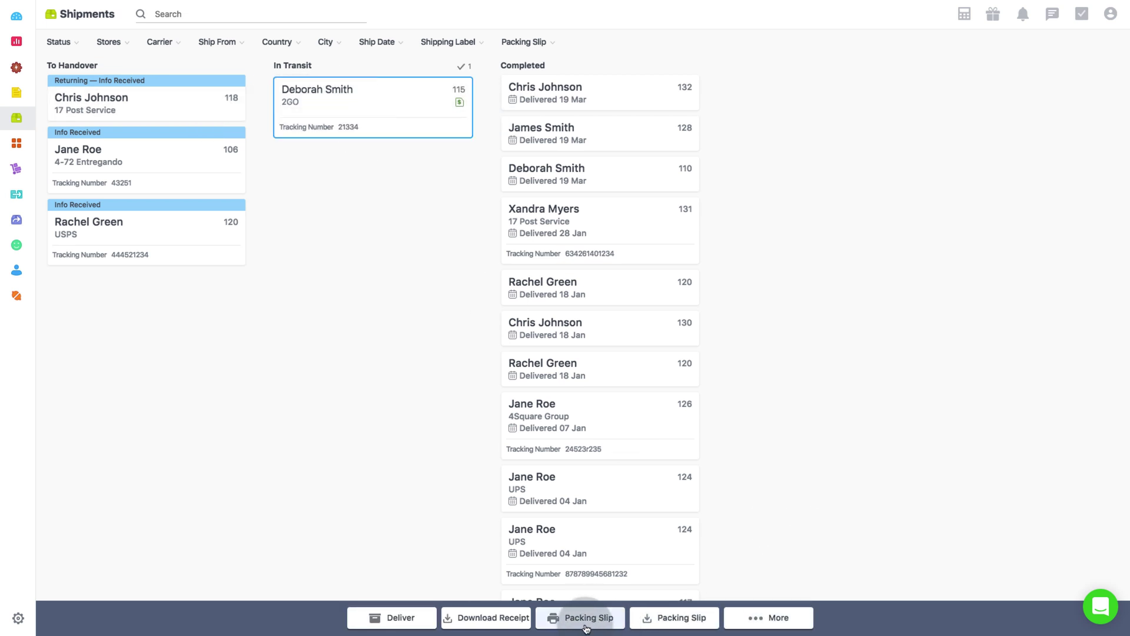
{"action": "left_click", "coordinate": [768, 618]}
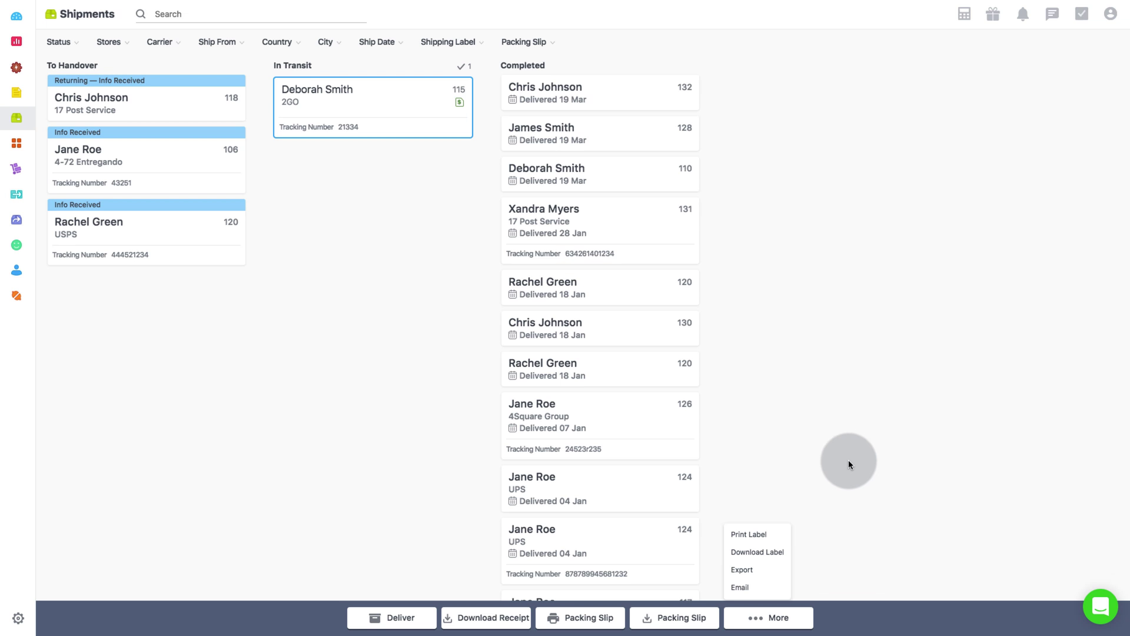
{"action": "left_click", "coordinate": [854, 479]}
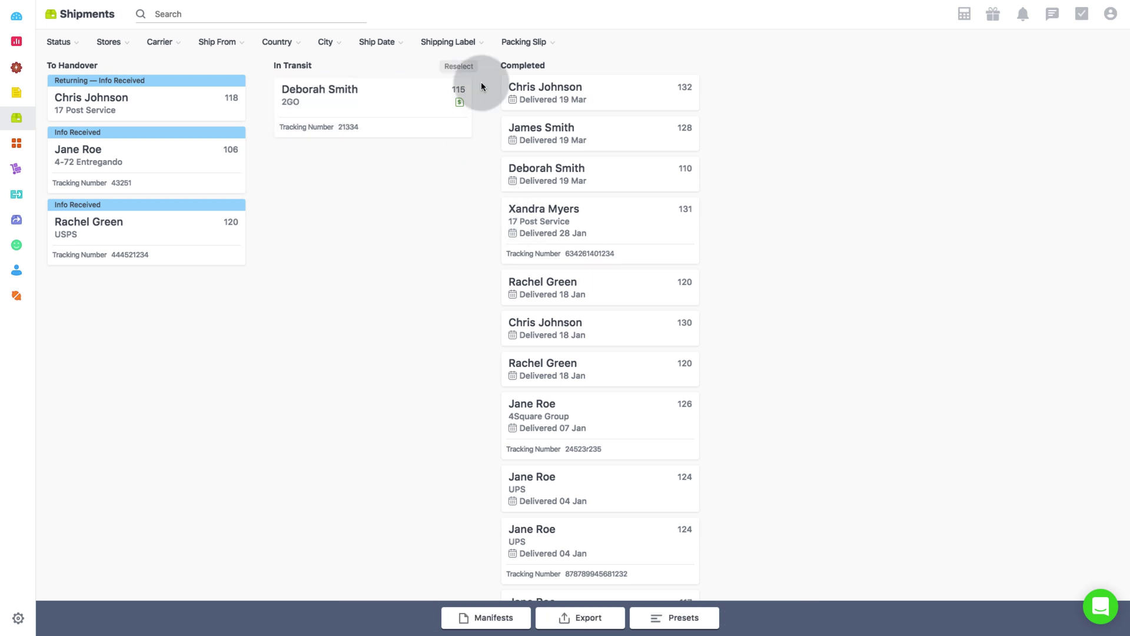
{"action": "left_click", "coordinate": [379, 106]}
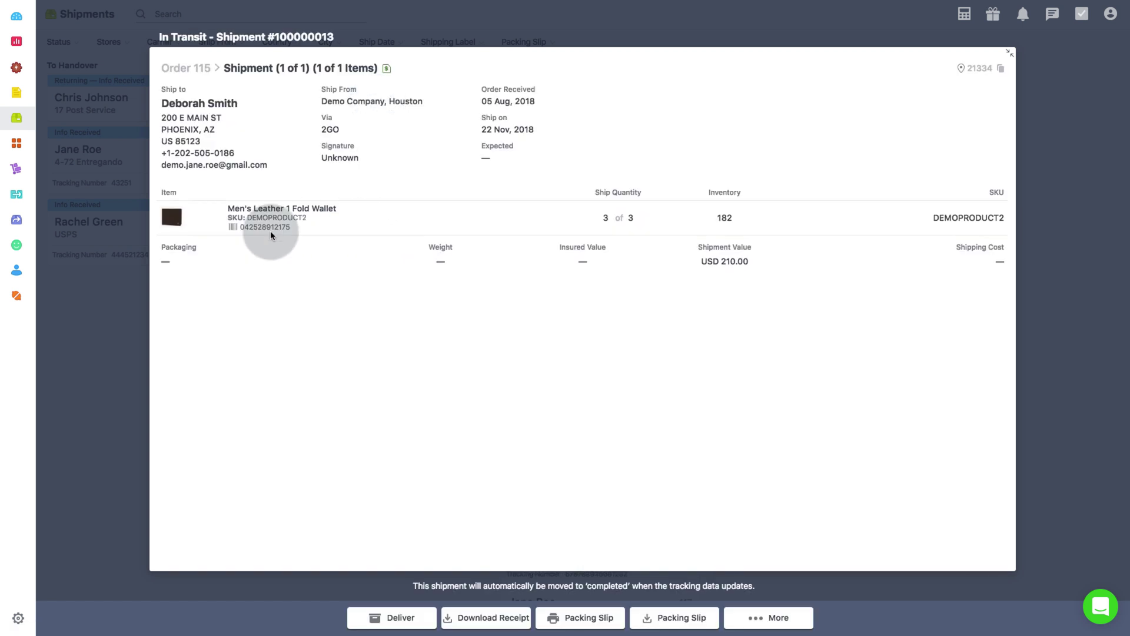
{"action": "left_click", "coordinate": [769, 618]}
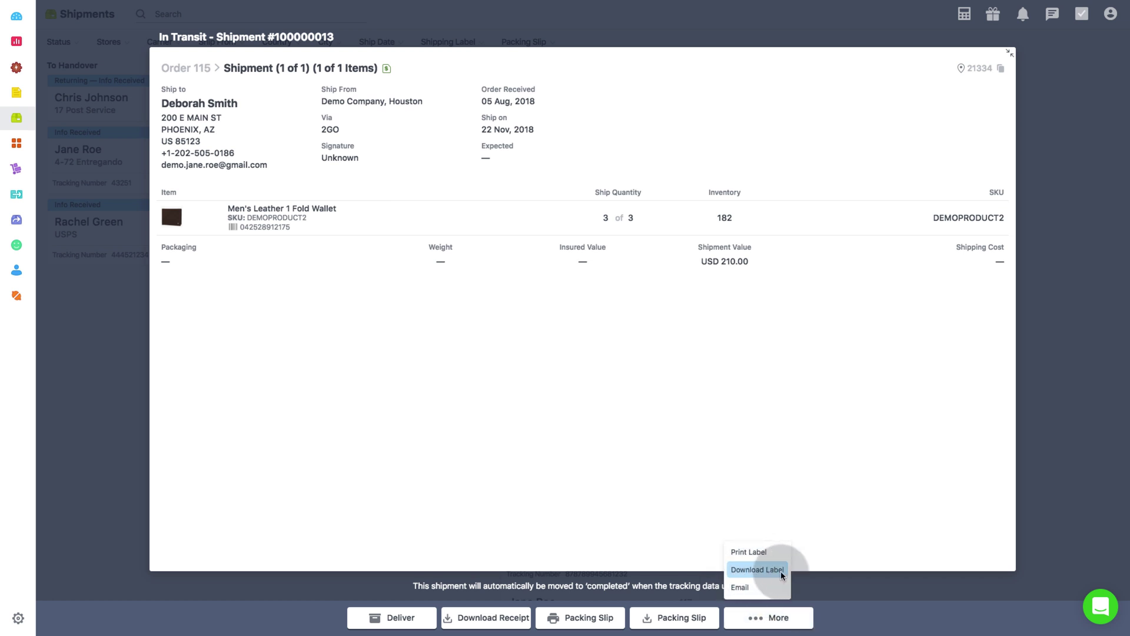
{"action": "left_click", "coordinate": [1010, 58]}
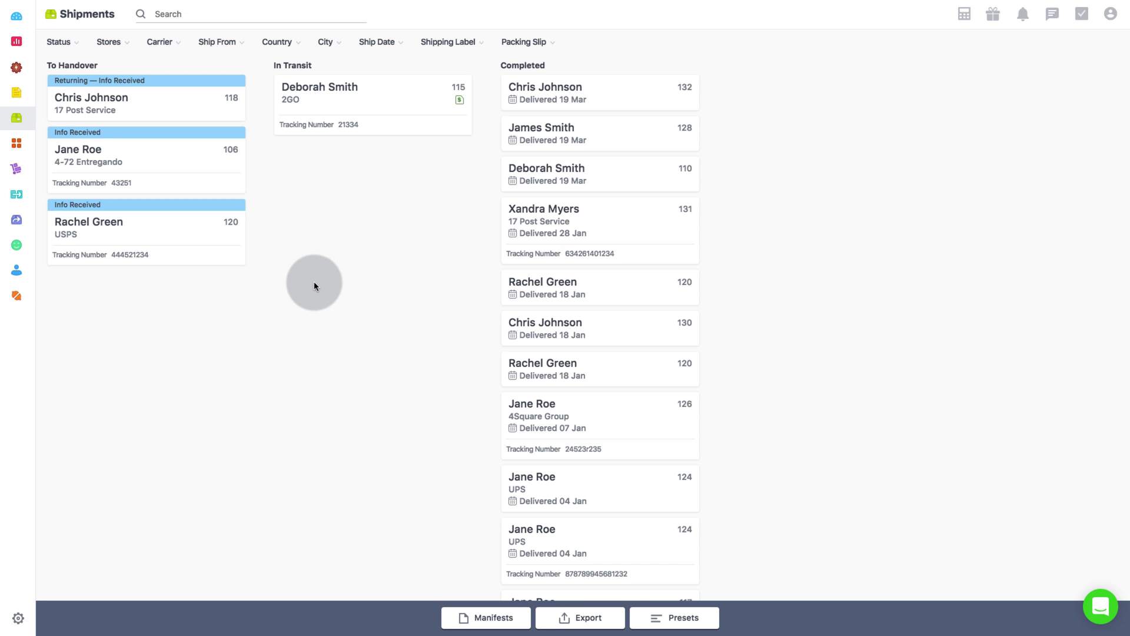
Select shipments 118, 106 and 120 (Chris Johnson, Jane Roe, Rachel Green) and print their labels
{"action": "left_click", "coordinate": [179, 99]}
{"action": "left_click", "coordinate": [195, 163]}
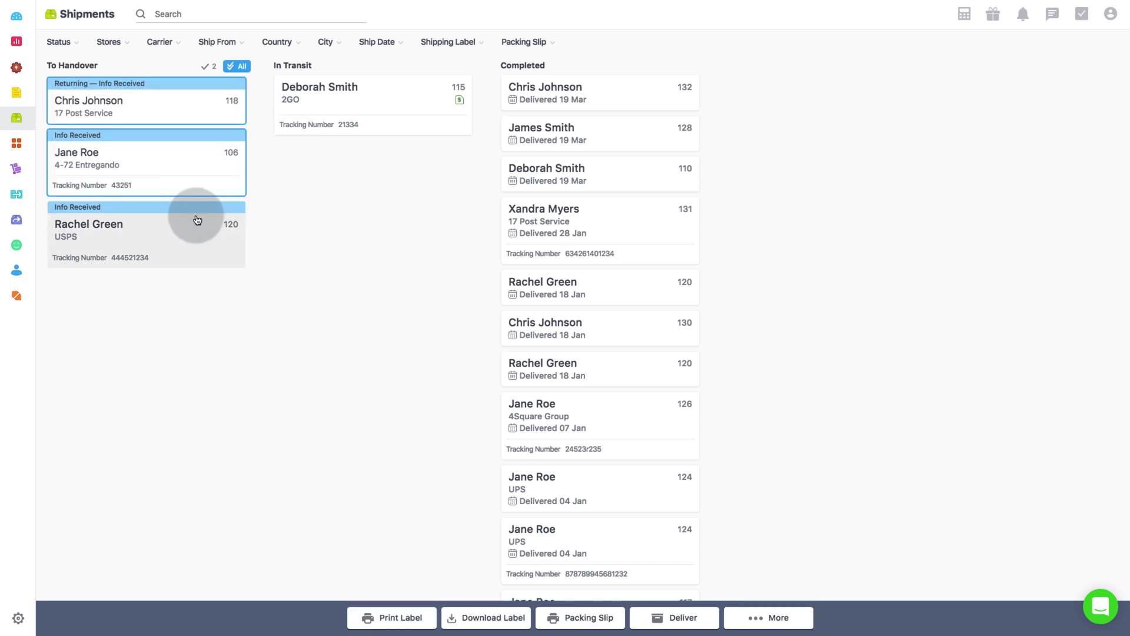
{"action": "left_click", "coordinate": [196, 232]}
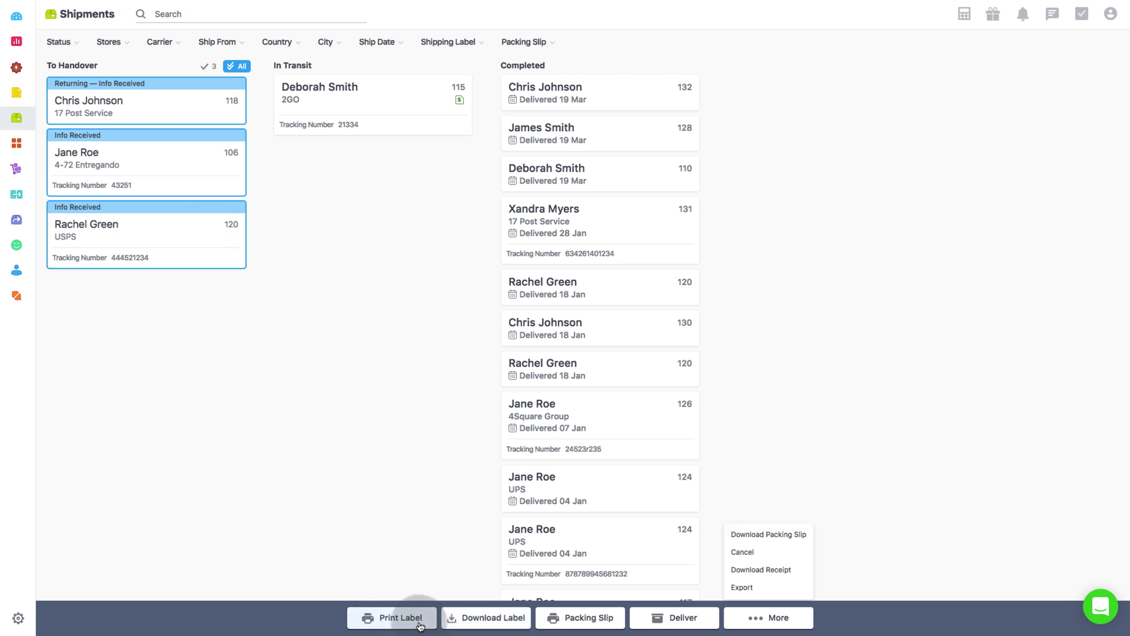
{"action": "left_click", "coordinate": [349, 437]}
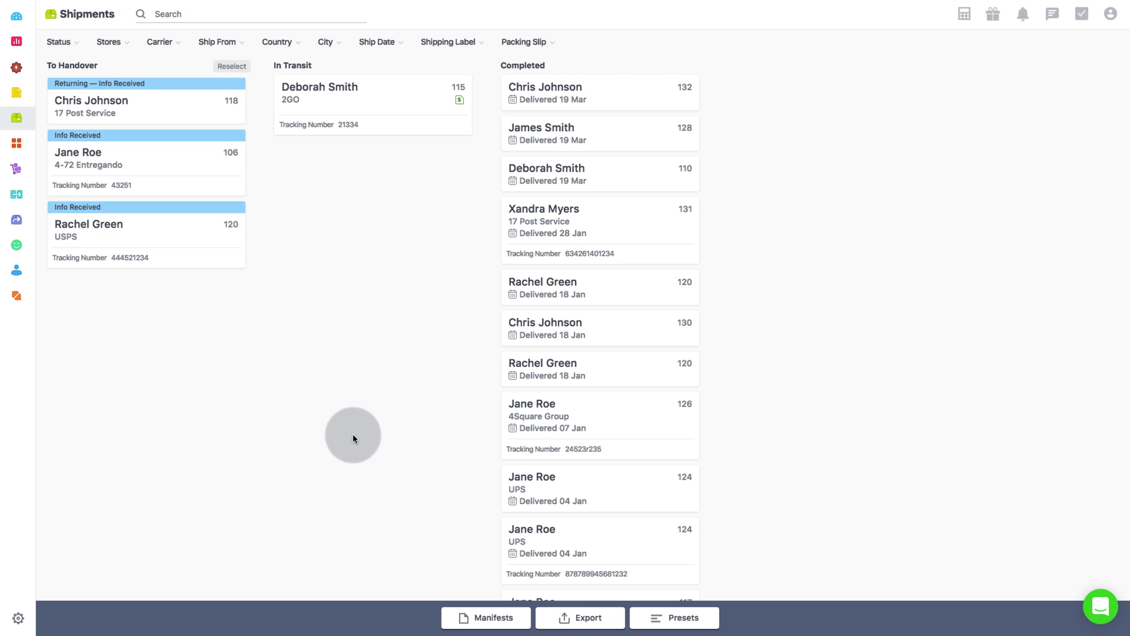
Open the Intercom support chat from the green bottom-right button
{"action": "left_click", "coordinate": [1104, 606]}
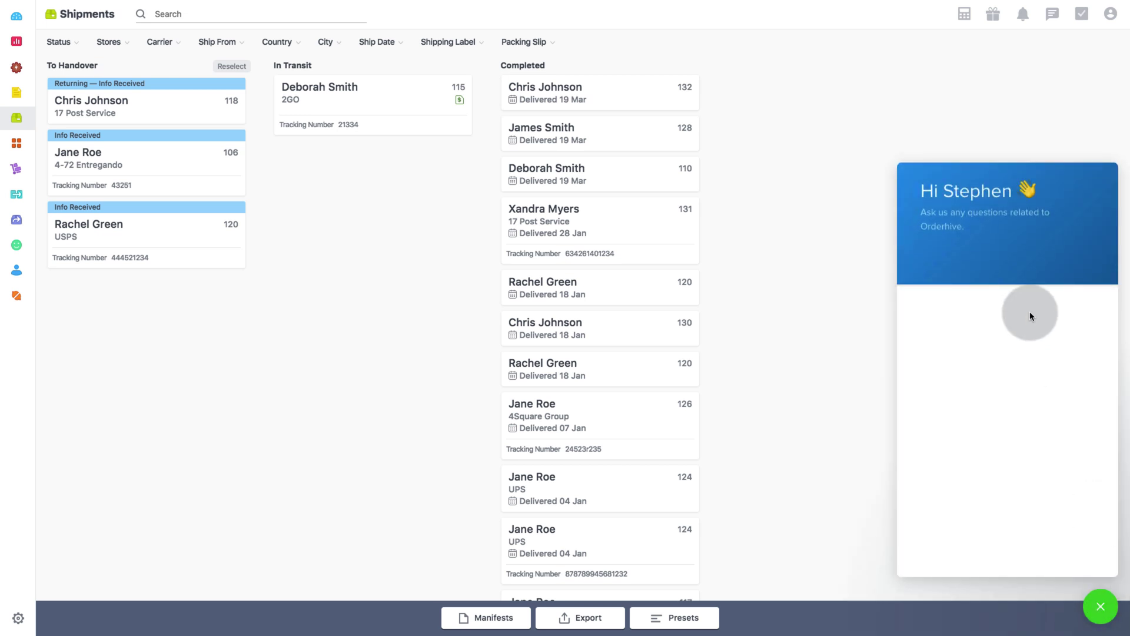